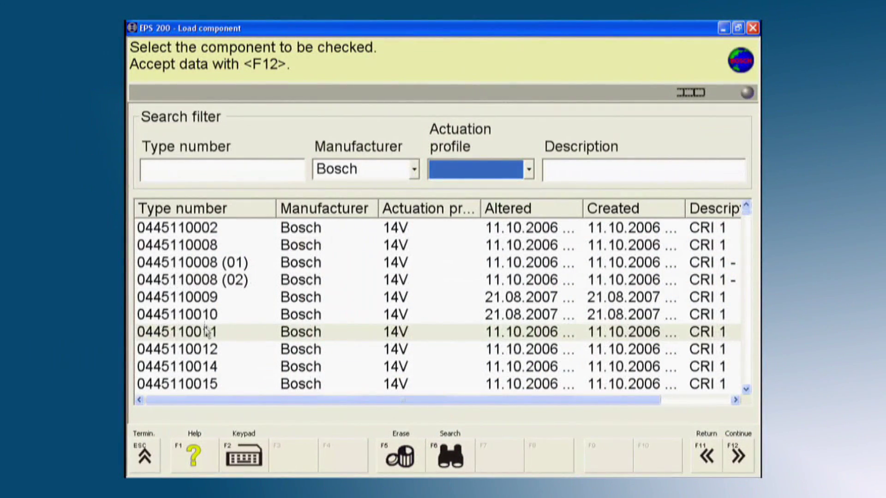
left_click(207, 332)
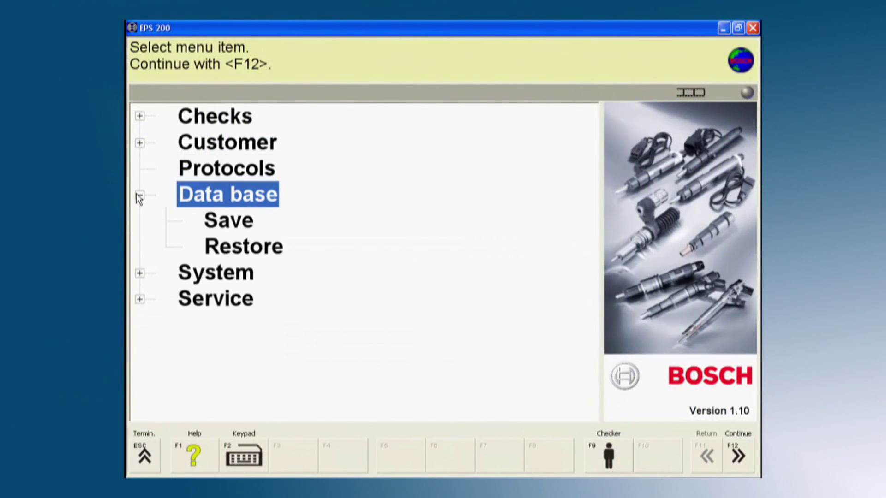
Collapse Data base, then view the saved protocols page and the customer selection page.
left_click(138, 196)
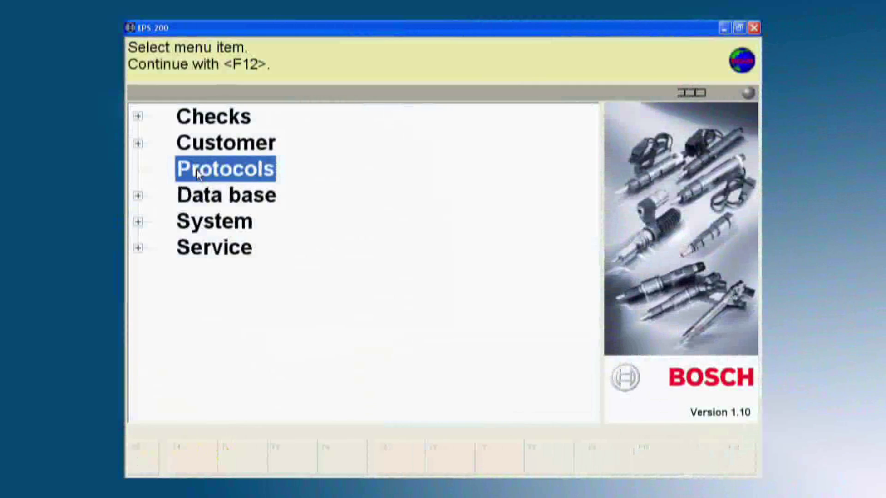
double_click(197, 172)
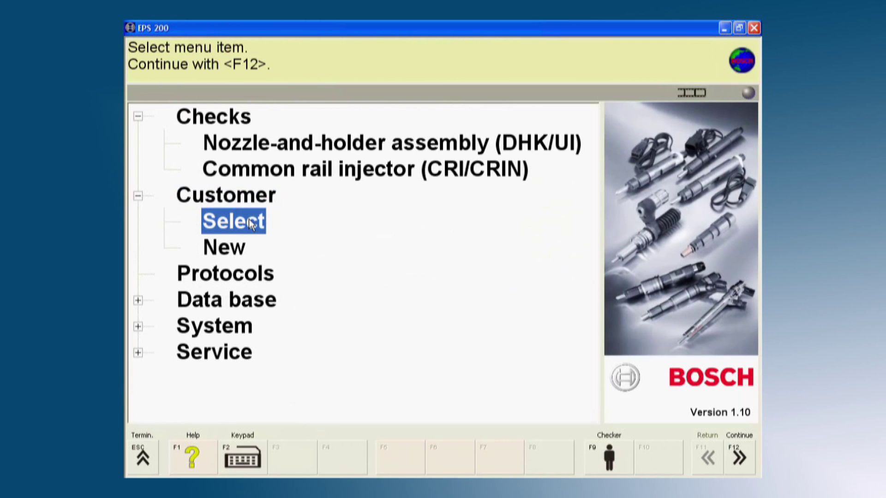
double_click(248, 220)
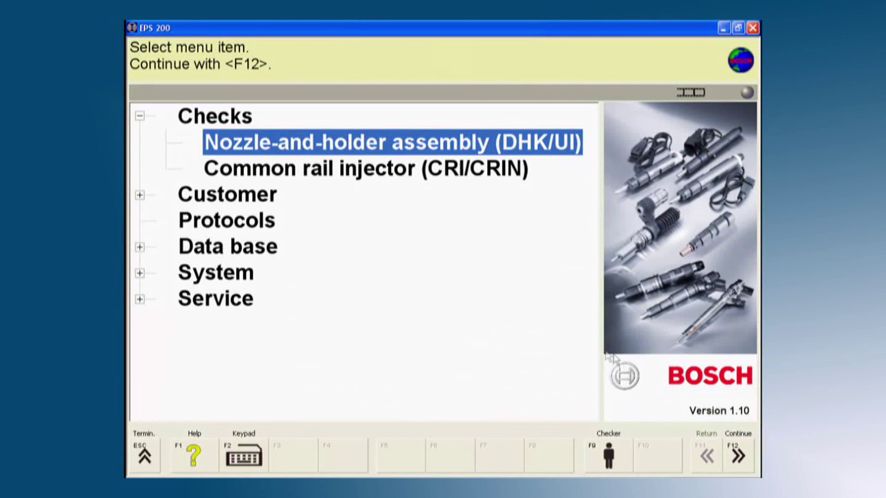
left_click(737, 455)
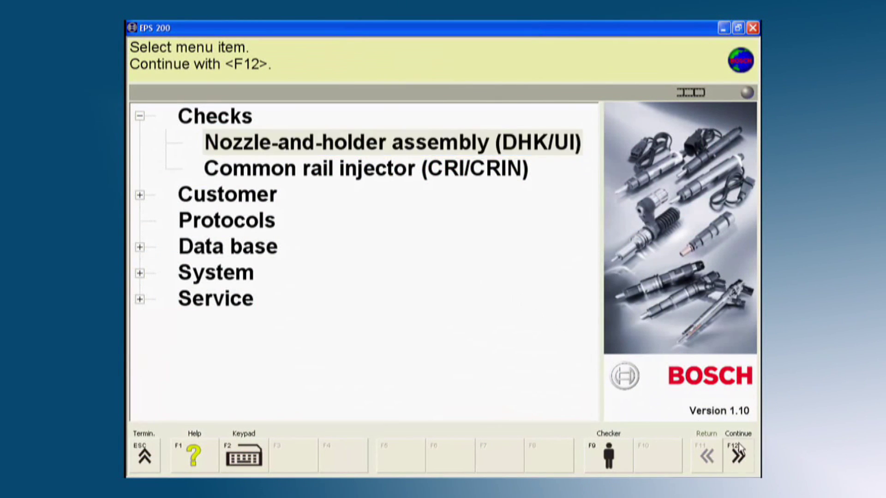
left_click(748, 453)
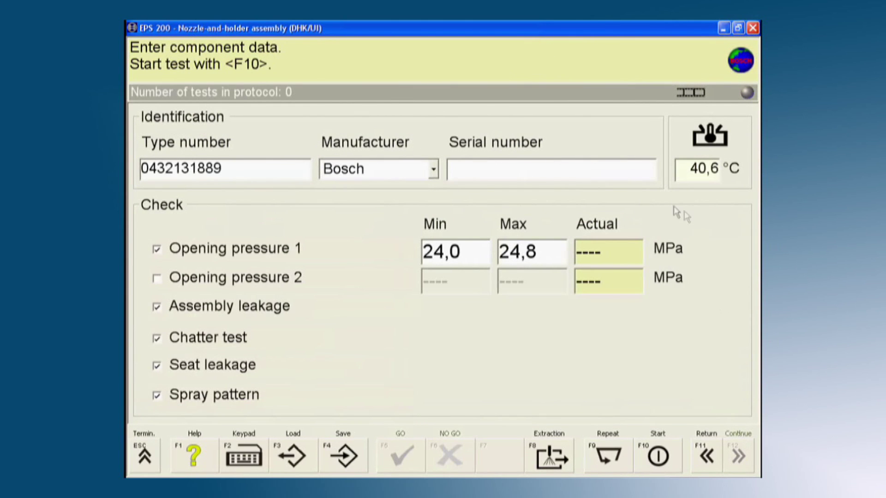
left_click(660, 456)
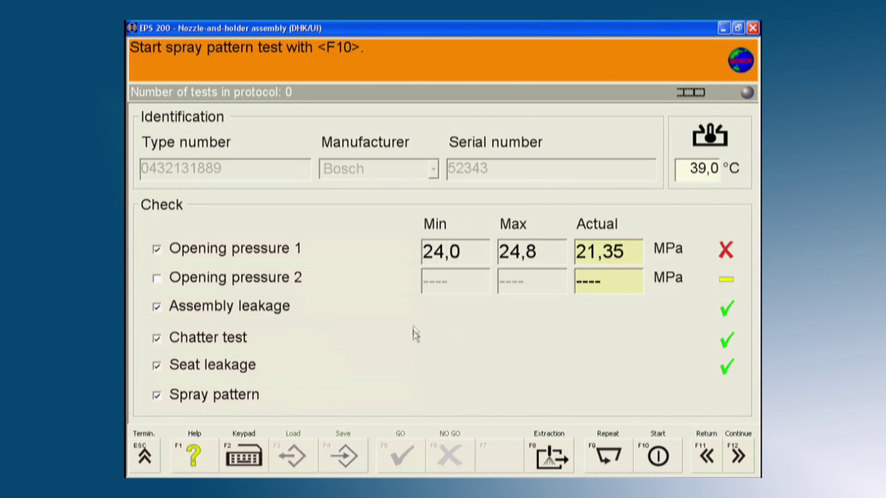
Run the spray pattern test, then create the nozzle-and-holder test protocol.
key("F10")
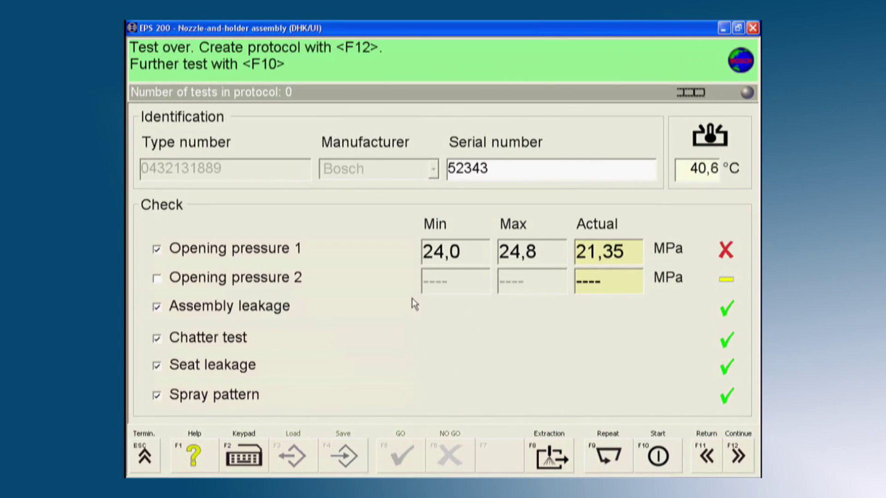
left_click(739, 456)
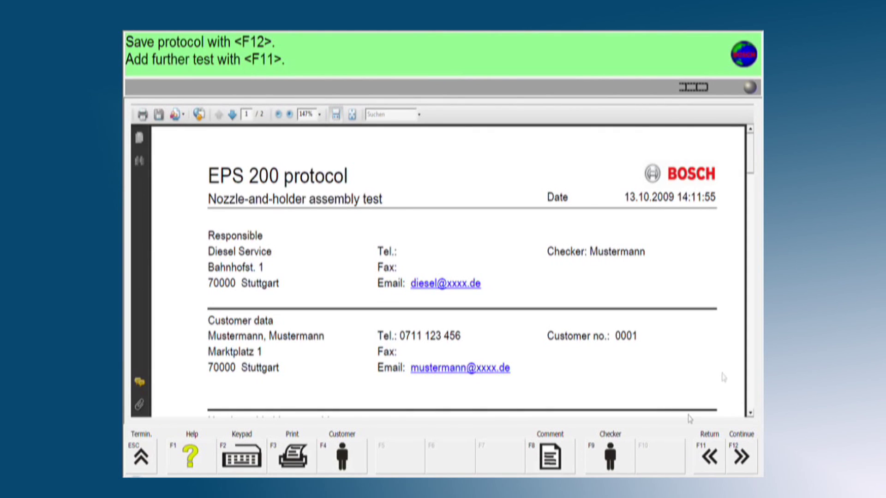
Scroll the protocol down to the measurement results for serial 32124.
left_click_drag(750, 170, 746, 248)
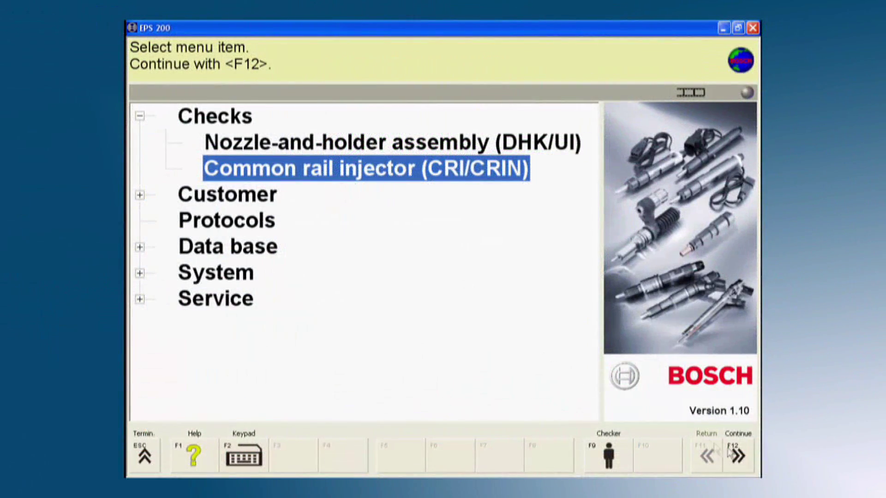
left_click(747, 460)
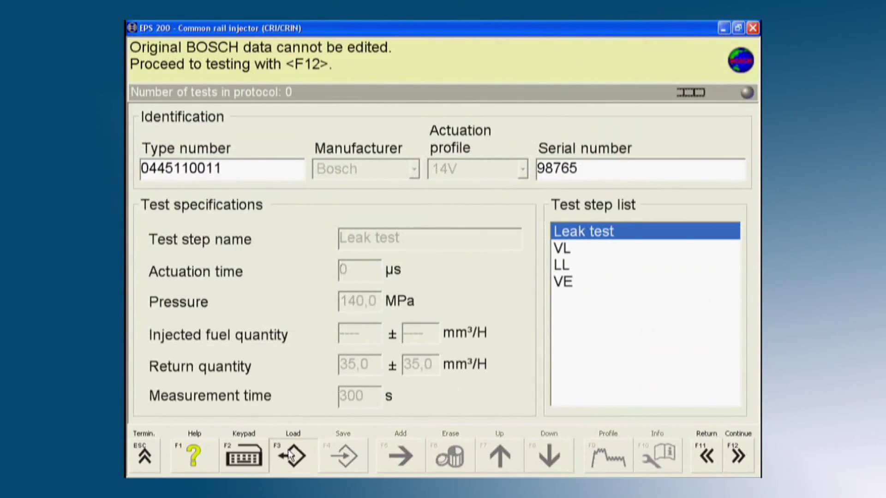
left_click(290, 455)
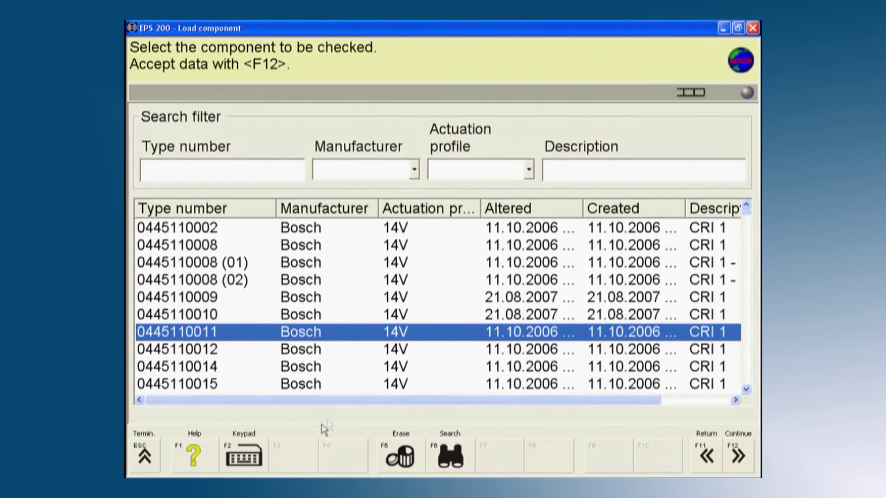
left_click(737, 461)
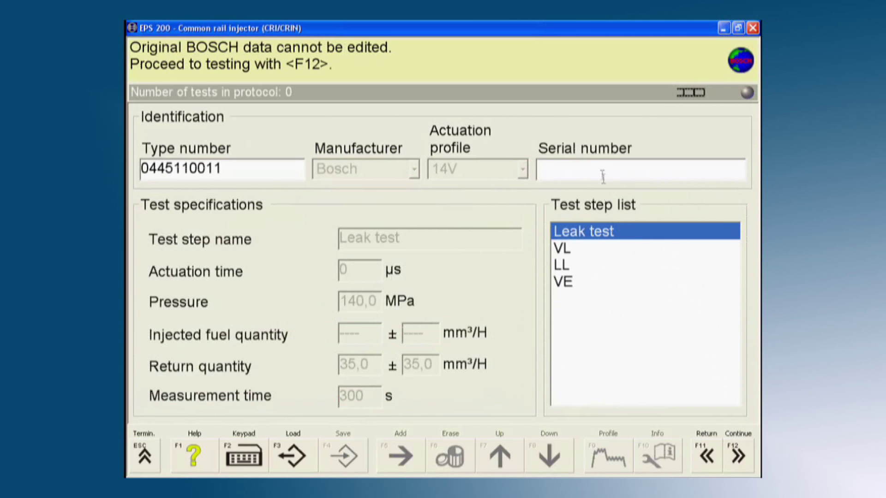
Enter serial 64231, run the four-step injector test, and create its protocol.
type("64231")
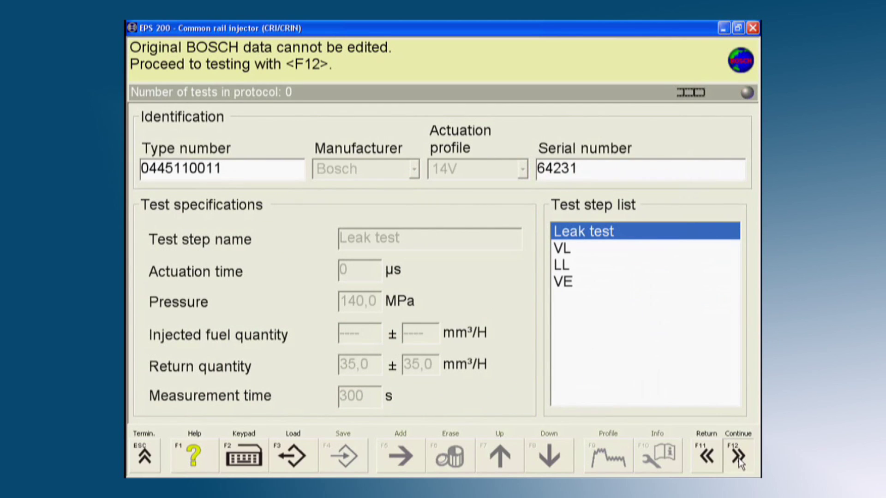
left_click(739, 459)
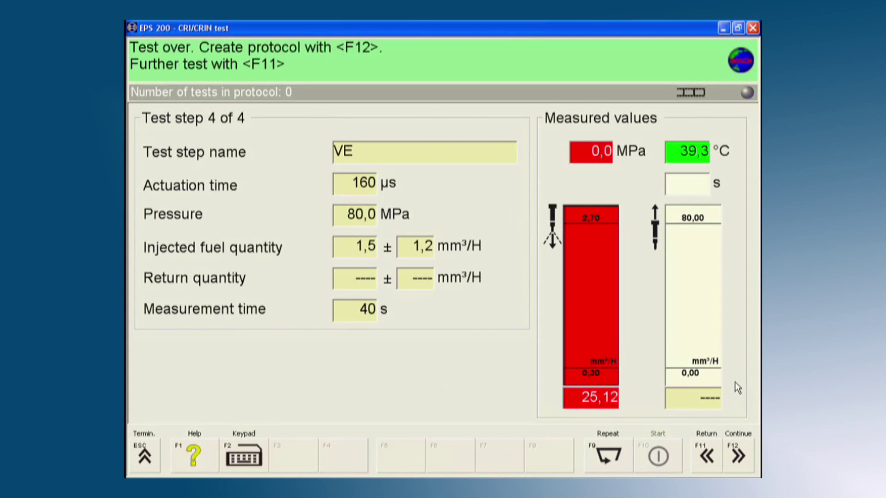
left_click(741, 468)
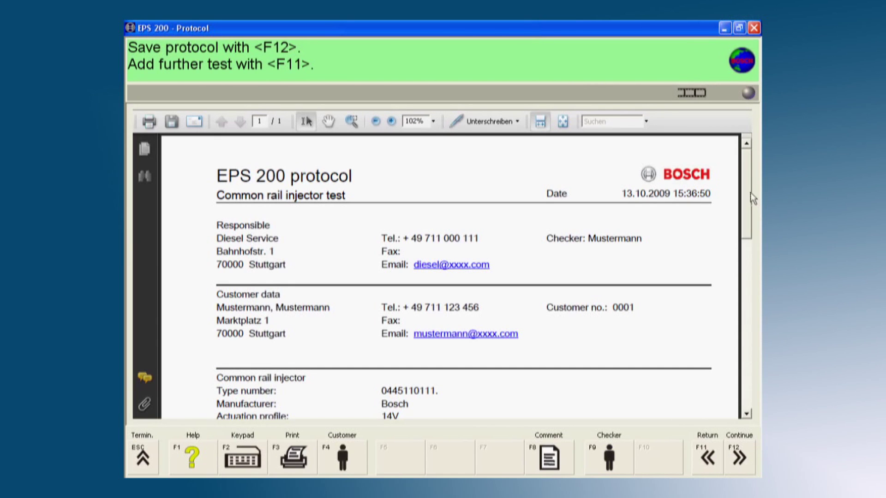
Scroll the injector protocol down to the leak test, VL, LL and VE result tables.
left_click_drag(749, 190, 761, 347)
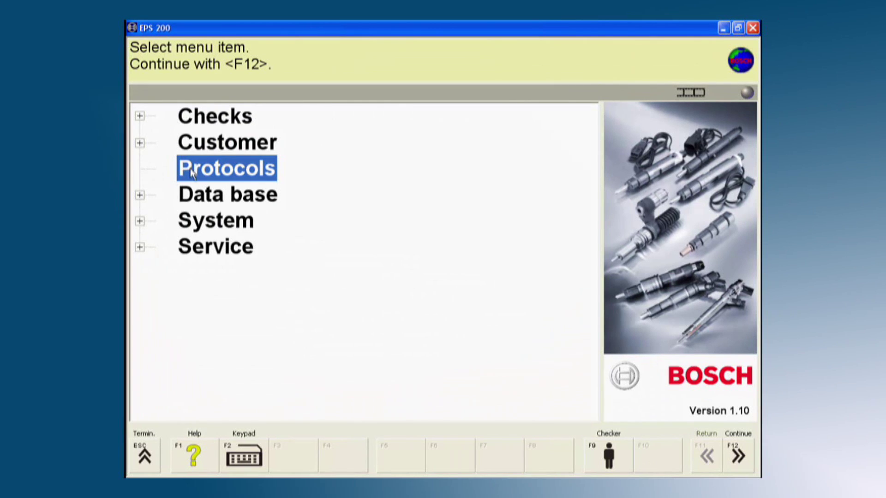
Select Data base in the main menu tree and expand its plus box.
left_click(187, 200)
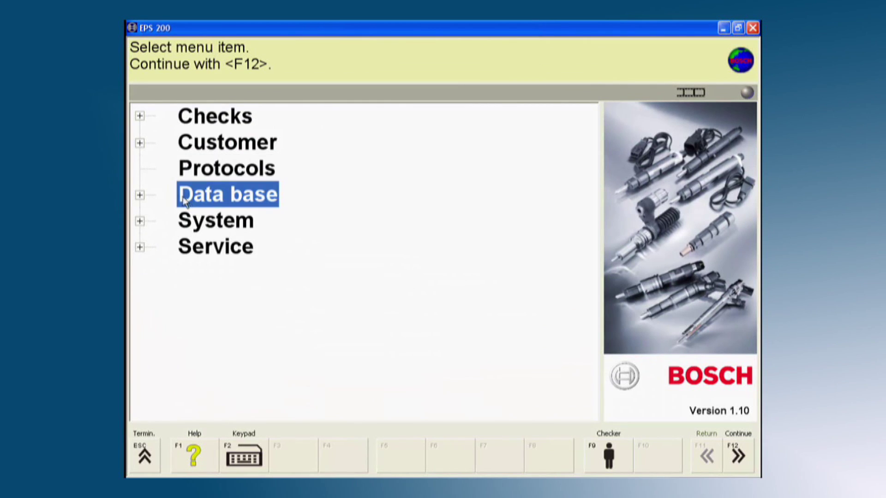
left_click(140, 196)
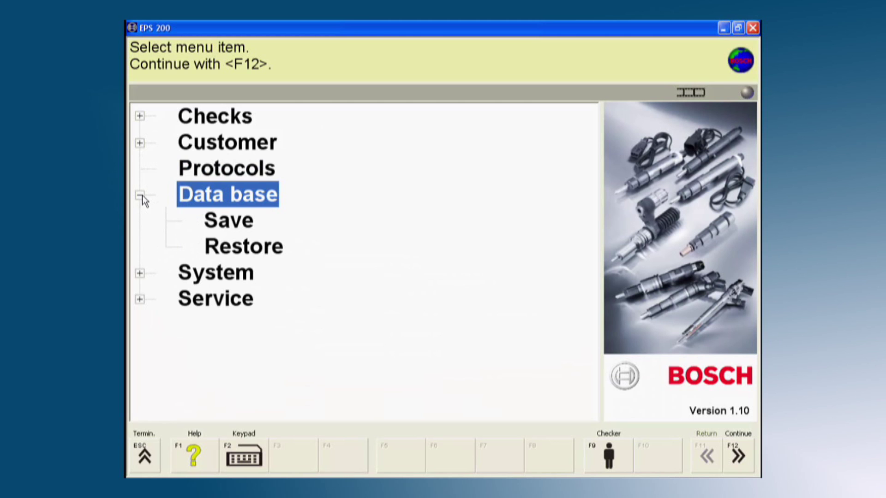